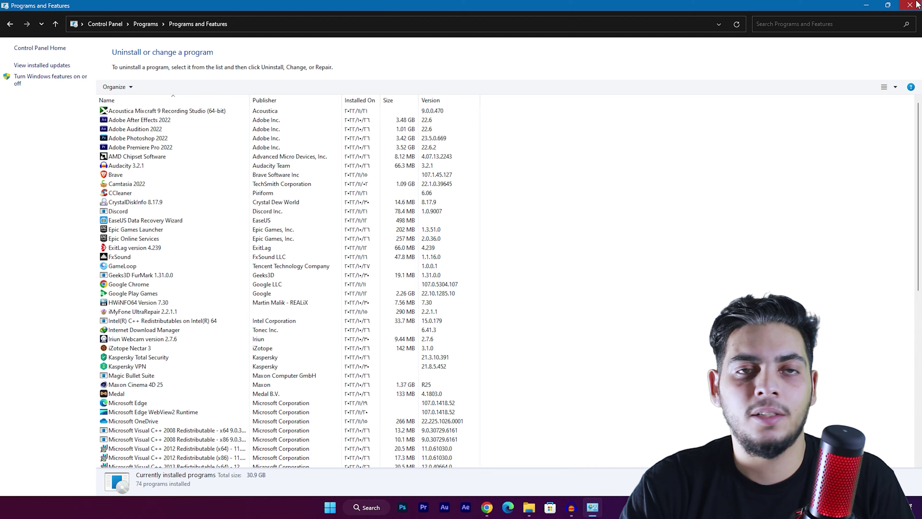
Close Programs and Features and switch to Chrome to compare the Freeware, Pro and Pro Portable editions of Revo Uninstaller.
{"action": "left_click", "coordinate": [910, 5]}
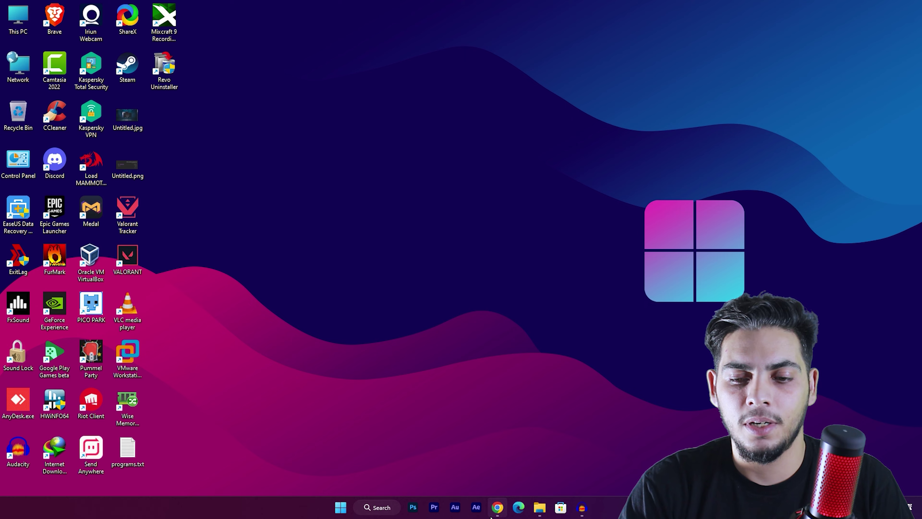
{"action": "left_click", "coordinate": [498, 508]}
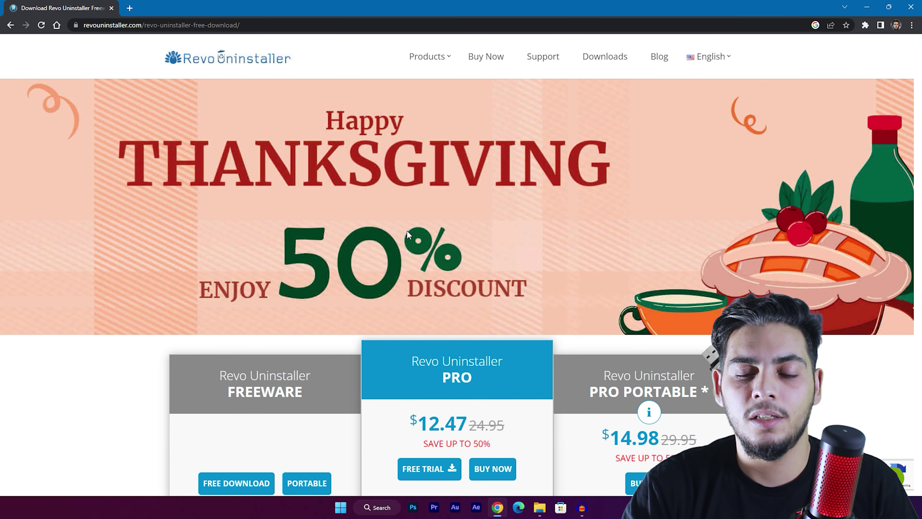
{"action": "scroll", "coordinate": [406, 232], "scroll_direction": "down", "scroll_amount": 5}
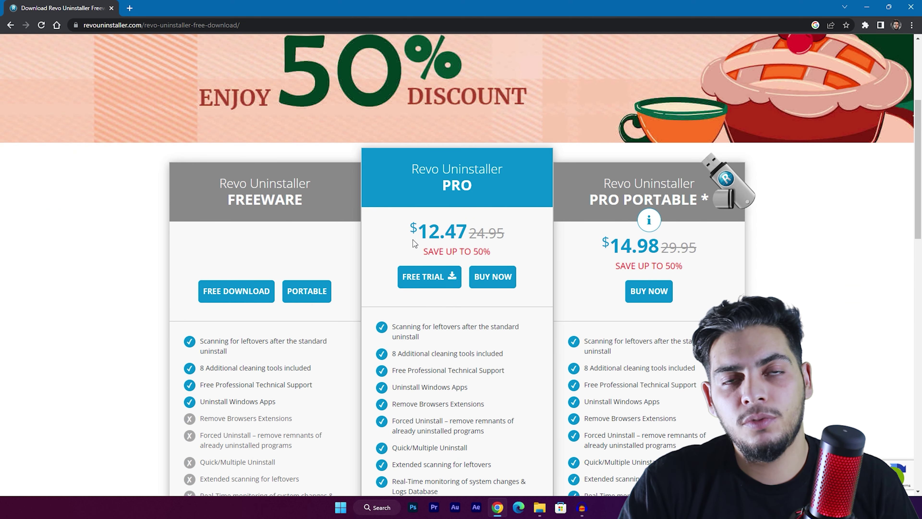
{"action": "scroll", "coordinate": [413, 239], "scroll_direction": "down", "scroll_amount": 2}
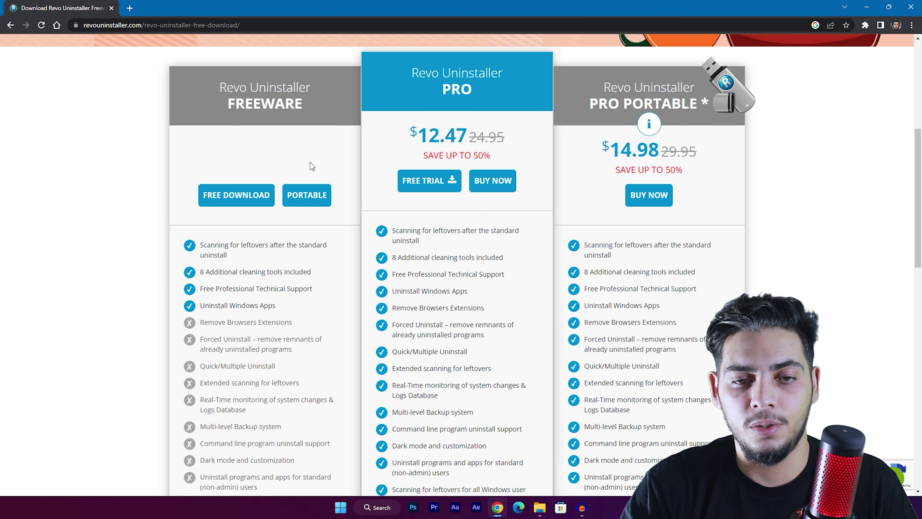
{"action": "scroll", "coordinate": [310, 166], "scroll_direction": "down", "scroll_amount": 3}
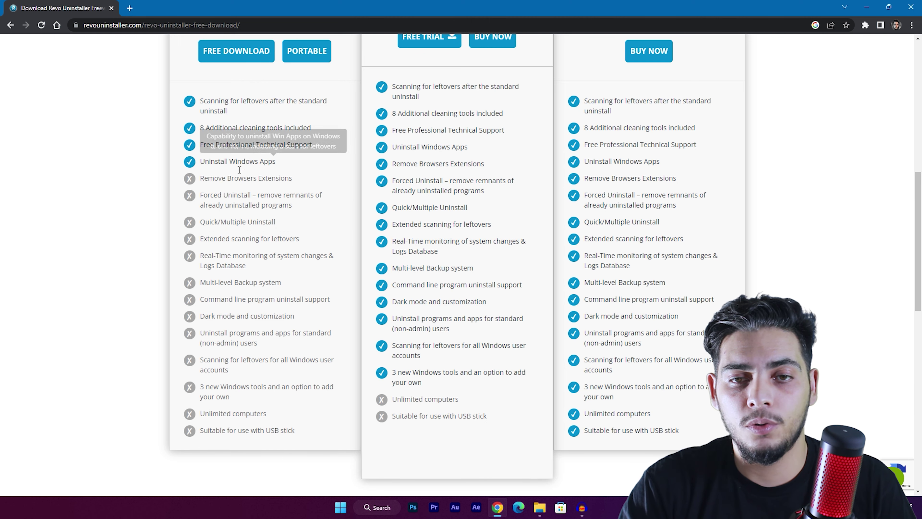
{"action": "scroll", "coordinate": [256, 244], "scroll_direction": "up", "scroll_amount": 4}
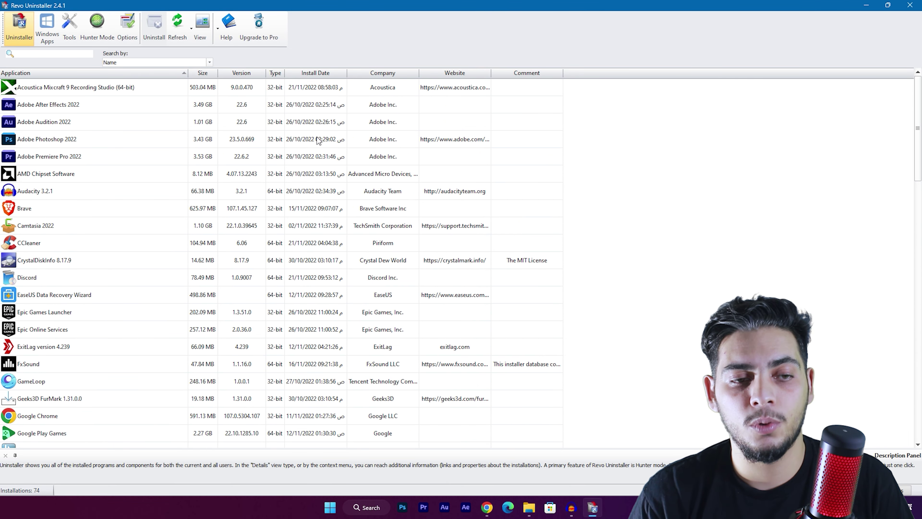
Find Sound Lock in the list of installed applications and select it.
{"action": "scroll", "coordinate": [216, 189], "scroll_direction": "down", "scroll_amount": 12}
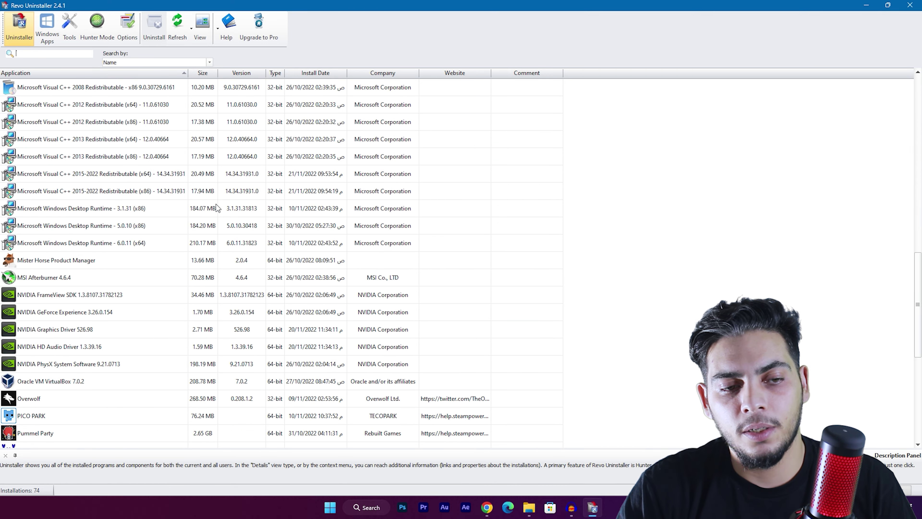
{"action": "scroll", "coordinate": [216, 204], "scroll_direction": "down", "scroll_amount": 6}
{"action": "scroll", "coordinate": [214, 221], "scroll_direction": "up", "scroll_amount": 18}
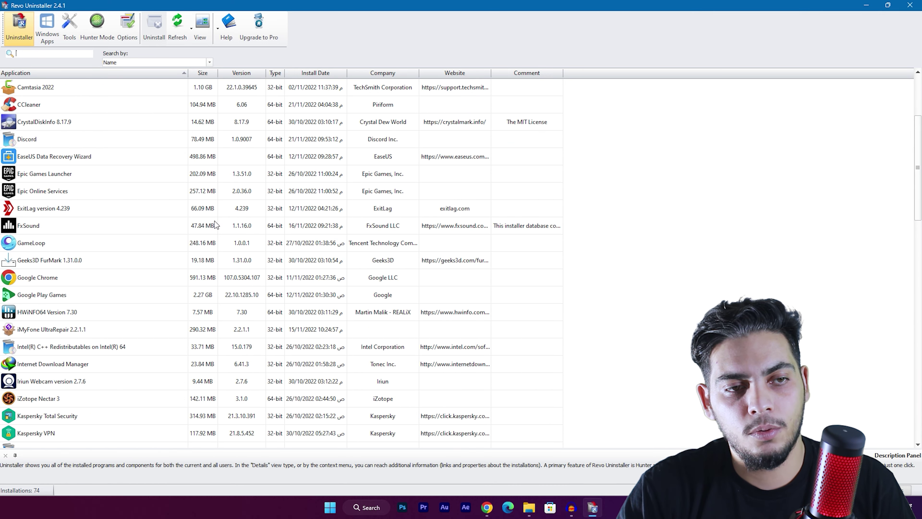
{"action": "scroll", "coordinate": [214, 222], "scroll_direction": "down", "scroll_amount": 7}
{"action": "scroll", "coordinate": [124, 215], "scroll_direction": "down", "scroll_amount": 4}
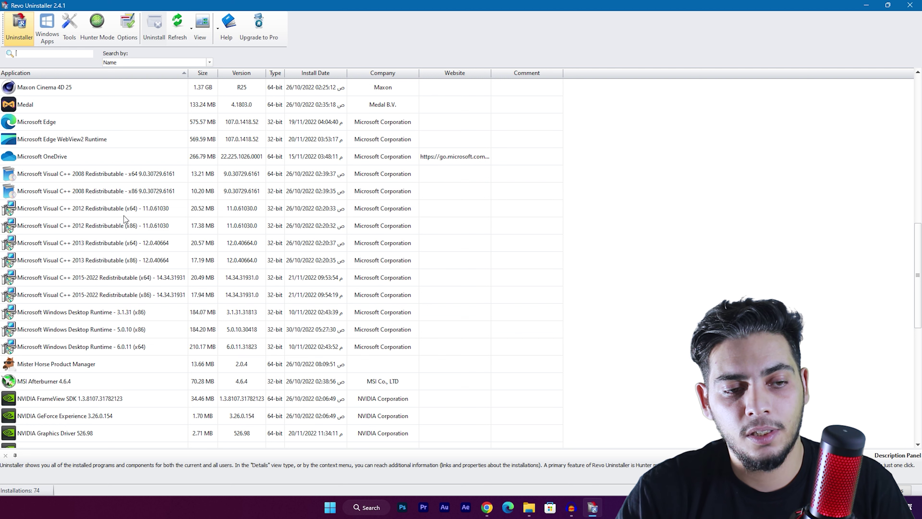
{"action": "scroll", "coordinate": [109, 245], "scroll_direction": "down", "scroll_amount": 7}
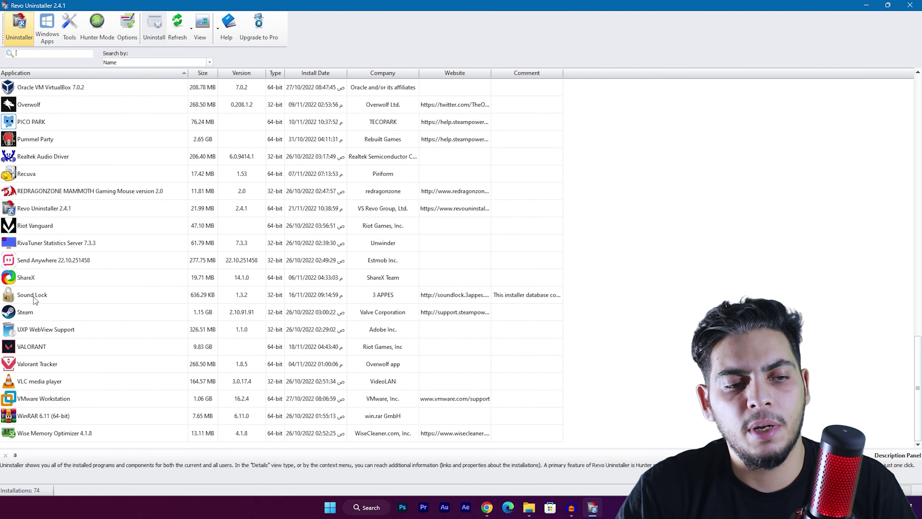
{"action": "left_click", "coordinate": [39, 298]}
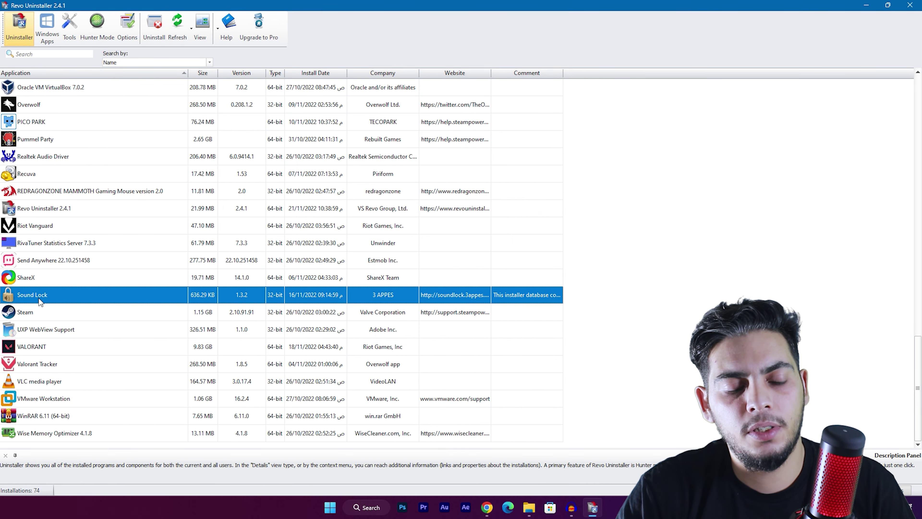
{"action": "right_click", "coordinate": [84, 302]}
{"action": "left_click", "coordinate": [134, 360]}
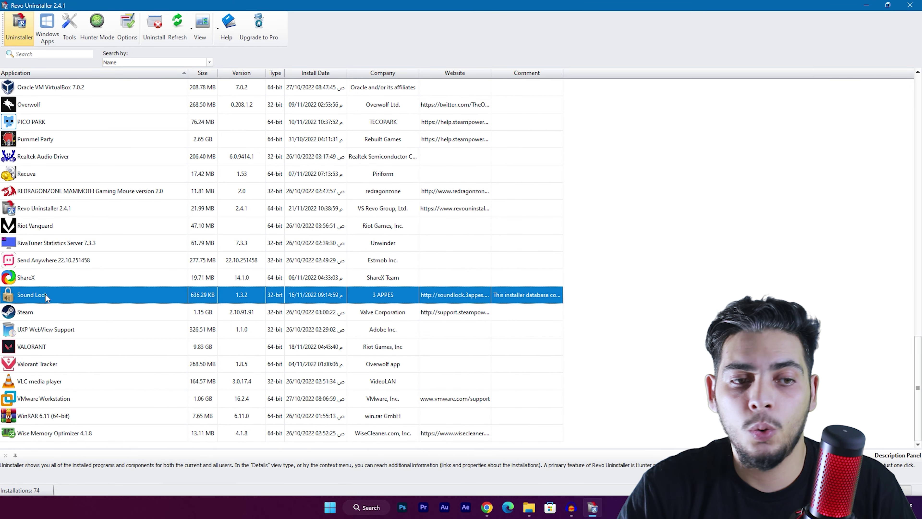
{"action": "right_click", "coordinate": [46, 296]}
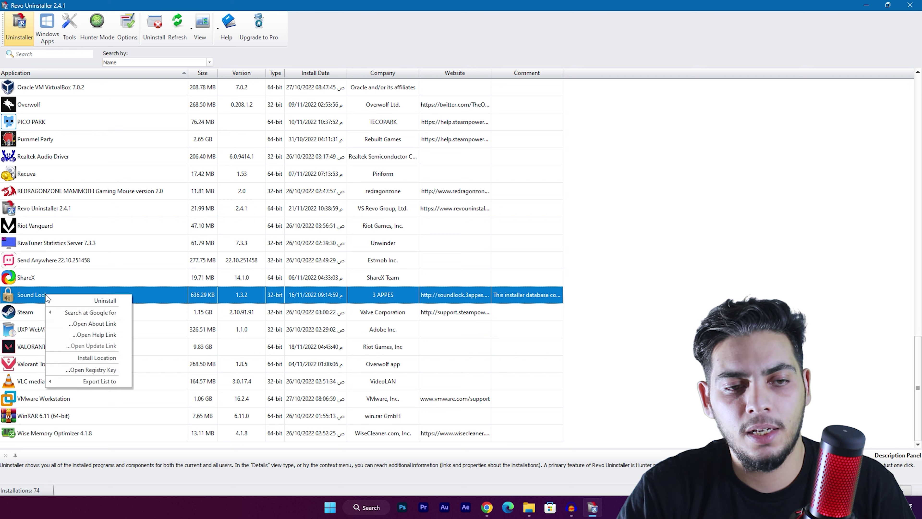
{"action": "left_click", "coordinate": [156, 297]}
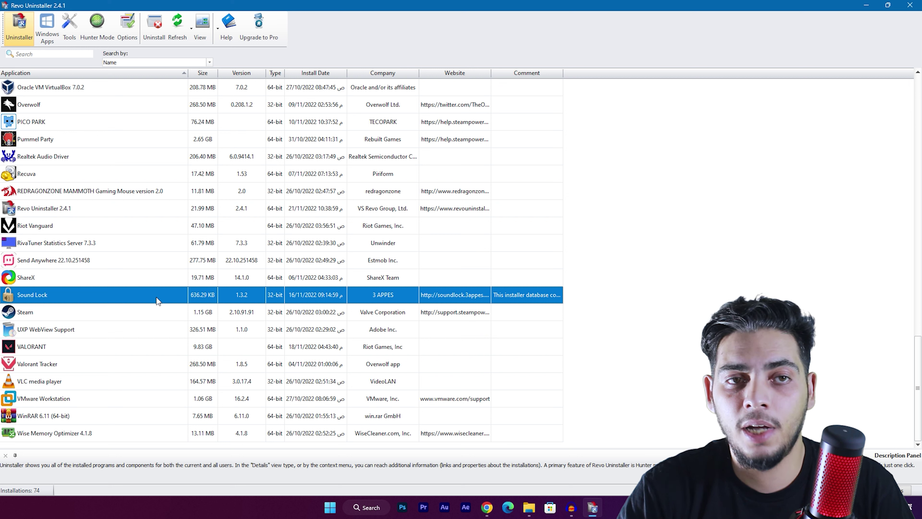
{"action": "left_click", "coordinate": [153, 31]}
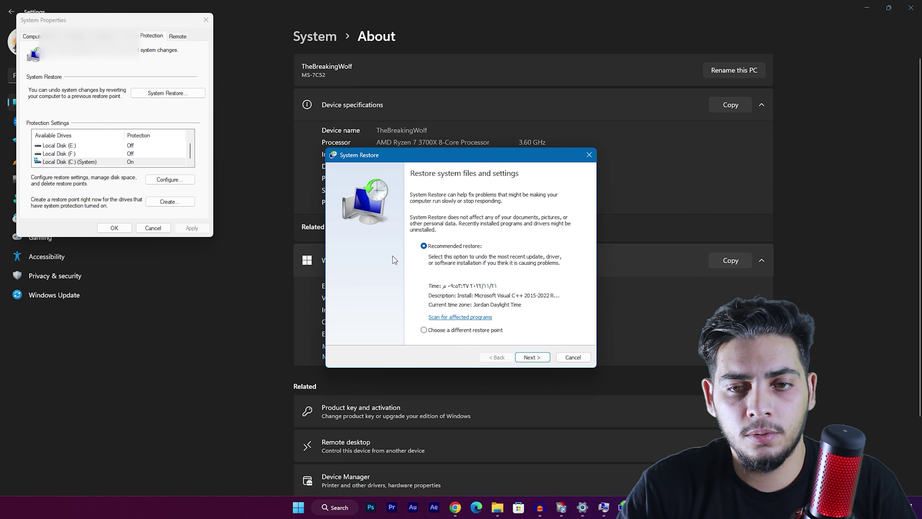
Choose a different restore point in System Restore to view the available restore points, and cancel the restore.
{"action": "left_click", "coordinate": [438, 331]}
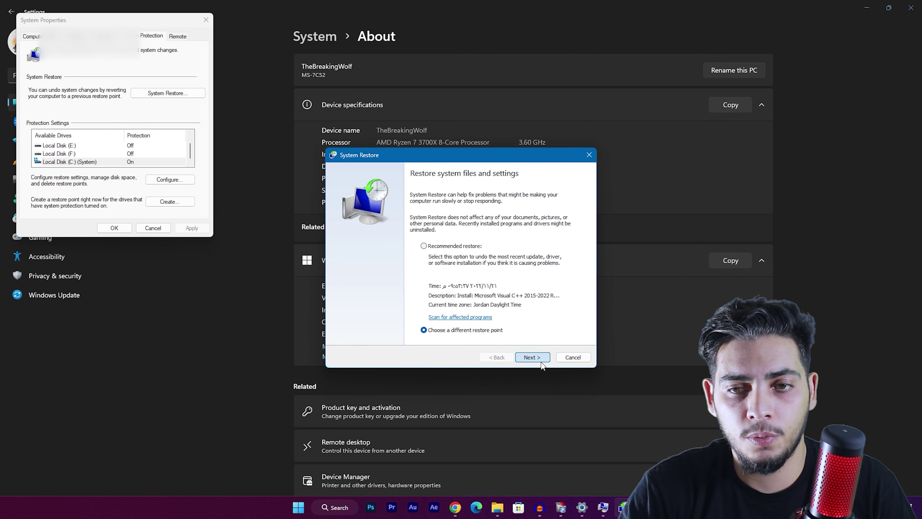
{"action": "left_click", "coordinate": [532, 357]}
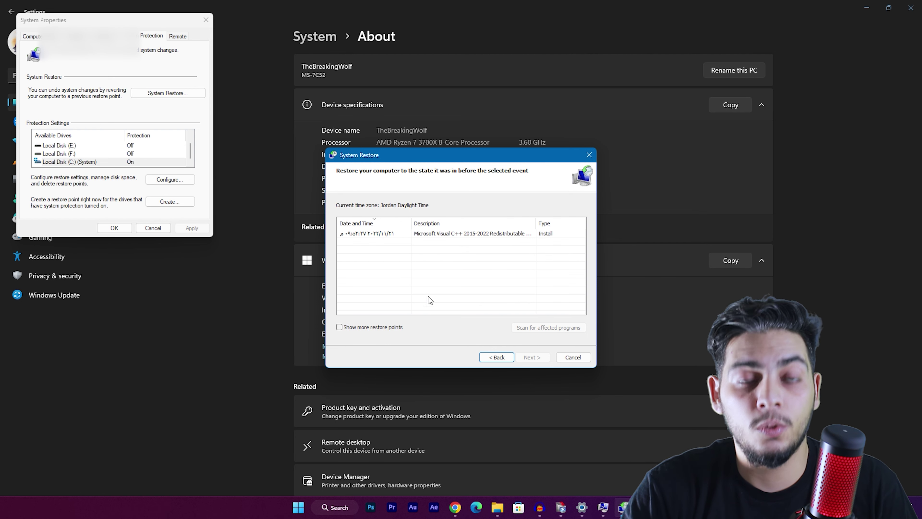
{"action": "left_click", "coordinate": [572, 357]}
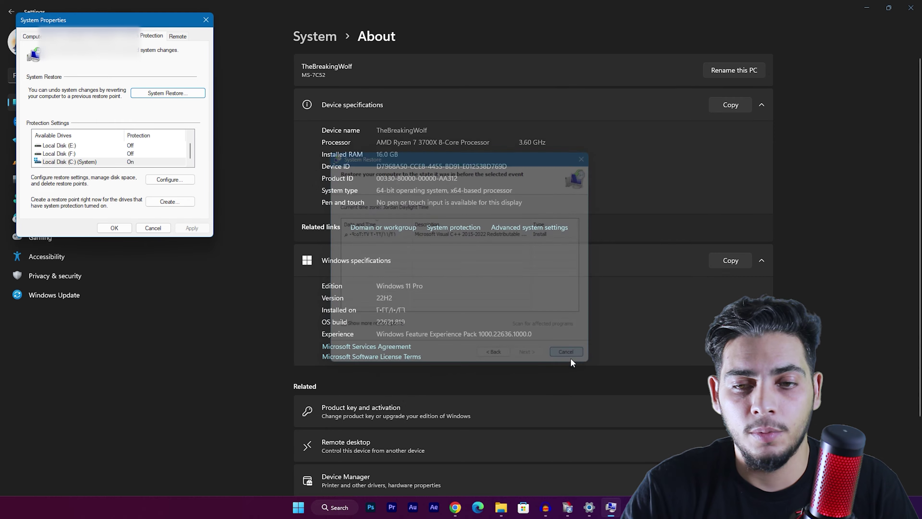
Close System Properties and the Settings window, and switch back to Revo Uninstaller.
{"action": "left_click", "coordinate": [209, 23]}
{"action": "key", "text": "alt+F4"}
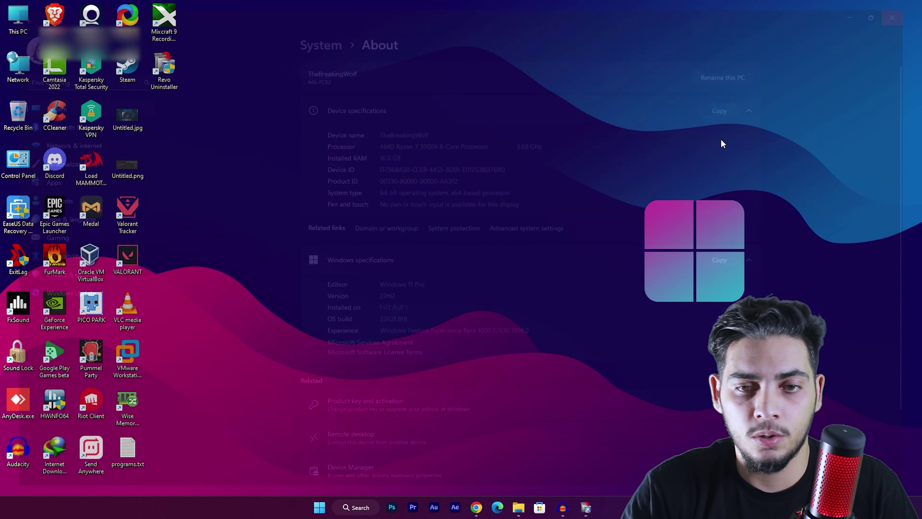
{"action": "left_click", "coordinate": [592, 509]}
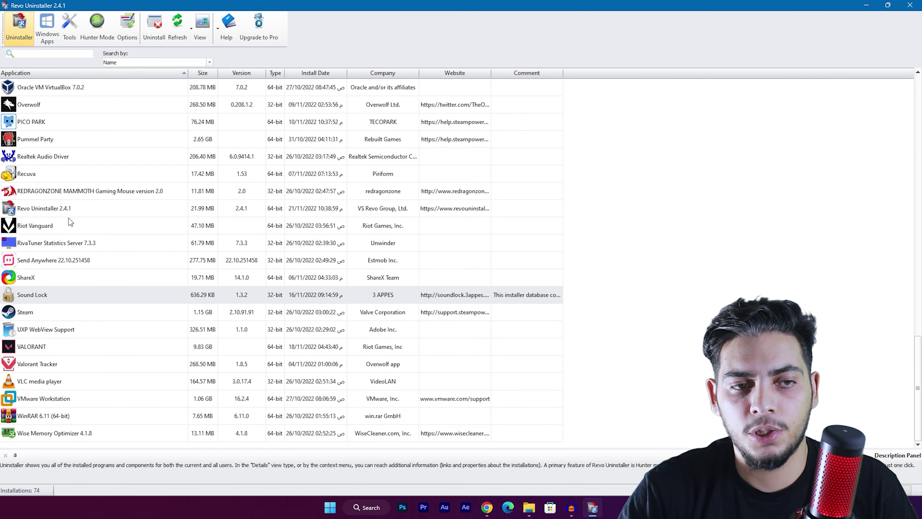
Uninstall Sound Lock, confirming its built-in uninstaller.
{"action": "left_click", "coordinate": [34, 295]}
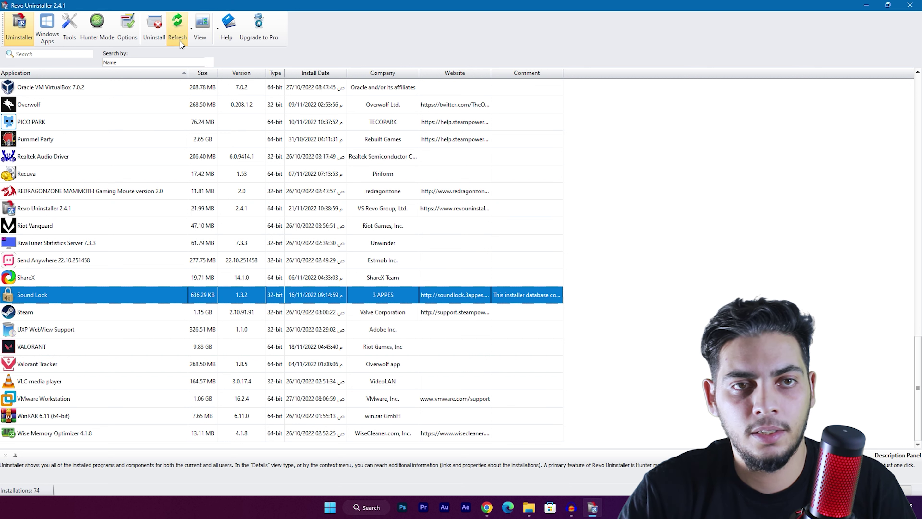
{"action": "right_click", "coordinate": [132, 295]}
{"action": "left_click", "coordinate": [175, 301]}
{"action": "left_click", "coordinate": [561, 338]}
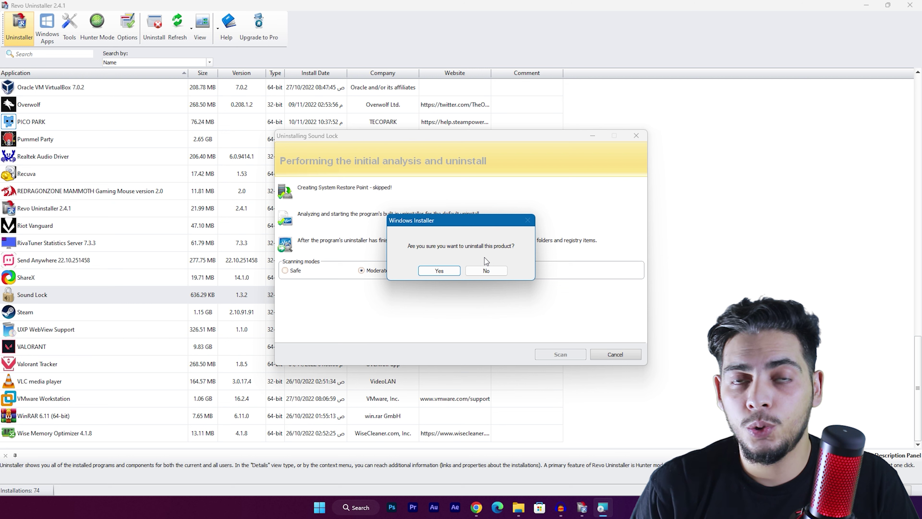
{"action": "left_click", "coordinate": [429, 270]}
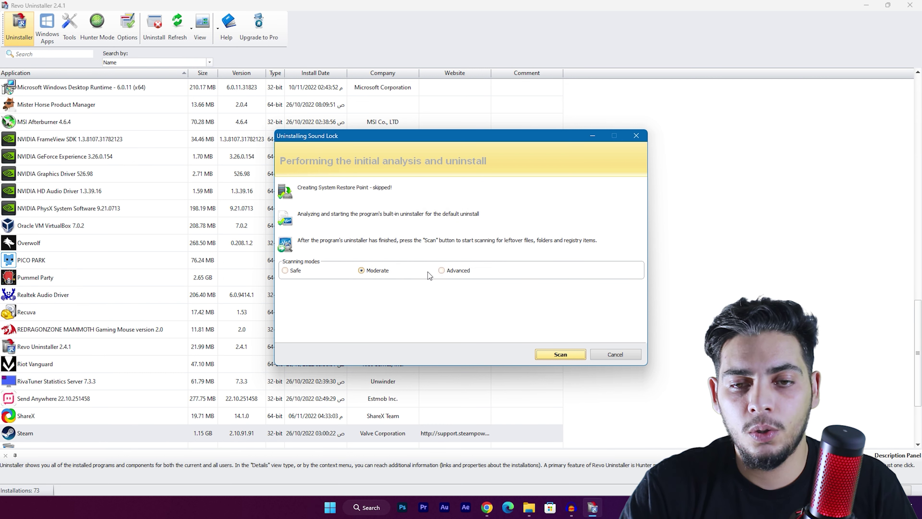
Scan for Sound Lock leftovers in the Advanced scanning mode.
{"action": "mouse_move", "coordinate": [295, 272]}
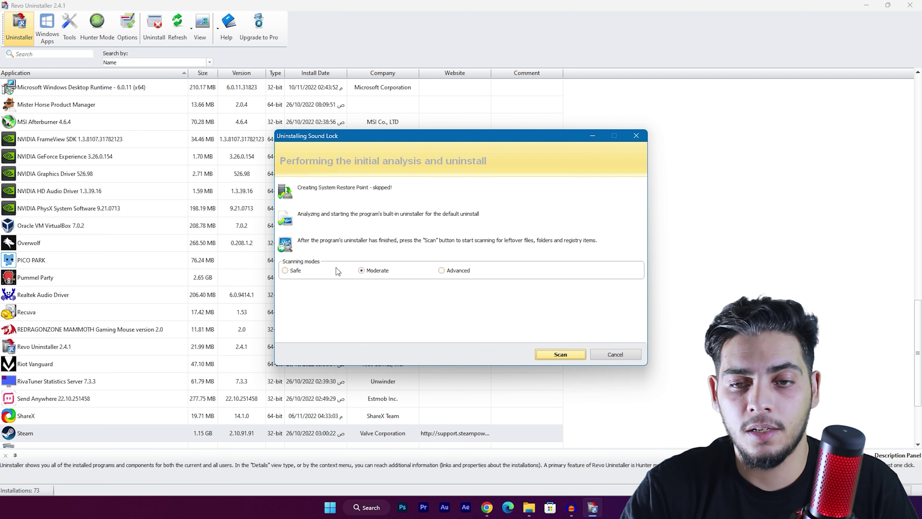
{"action": "left_click", "coordinate": [449, 272]}
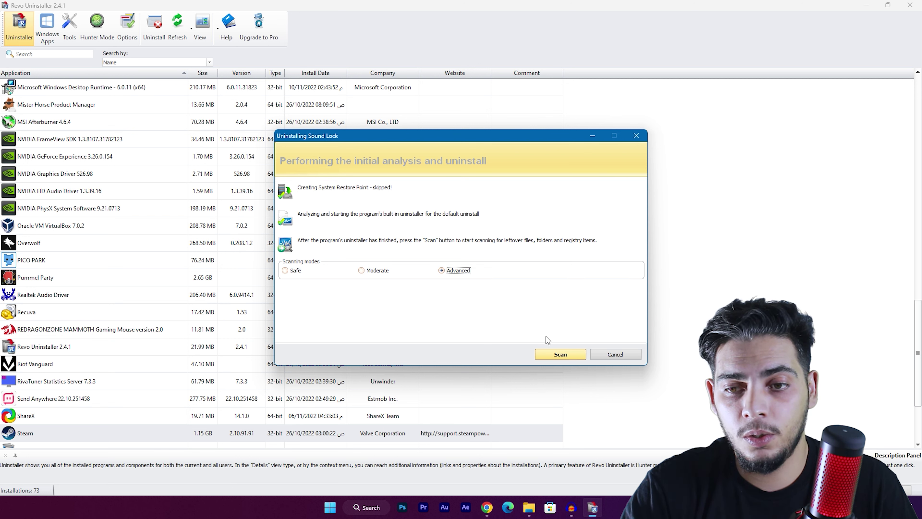
{"action": "left_click", "coordinate": [560, 355]}
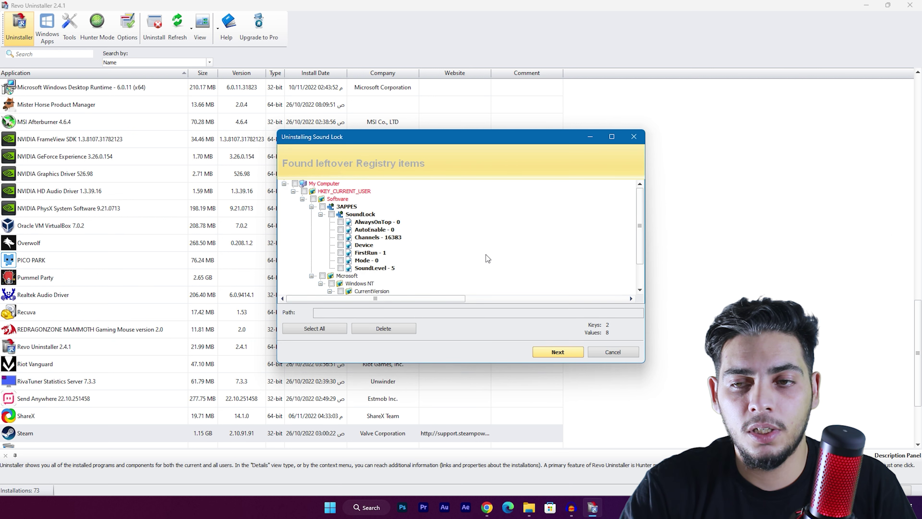
Delete all leftover Sound Lock registry items and the leftover SOUNDLOCK prefetch file.
{"action": "left_click_drag", "start_coordinate": [641, 212], "coordinate": [649, 194]}
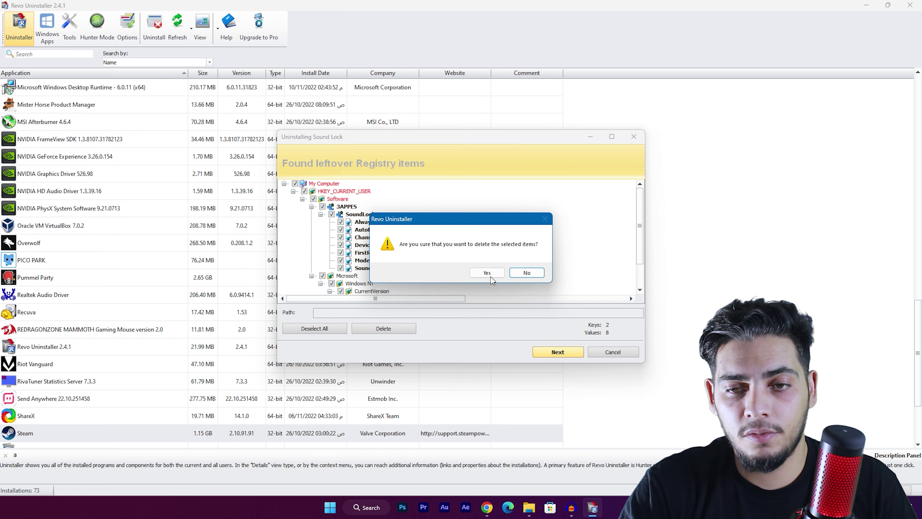
{"action": "left_click", "coordinate": [497, 274]}
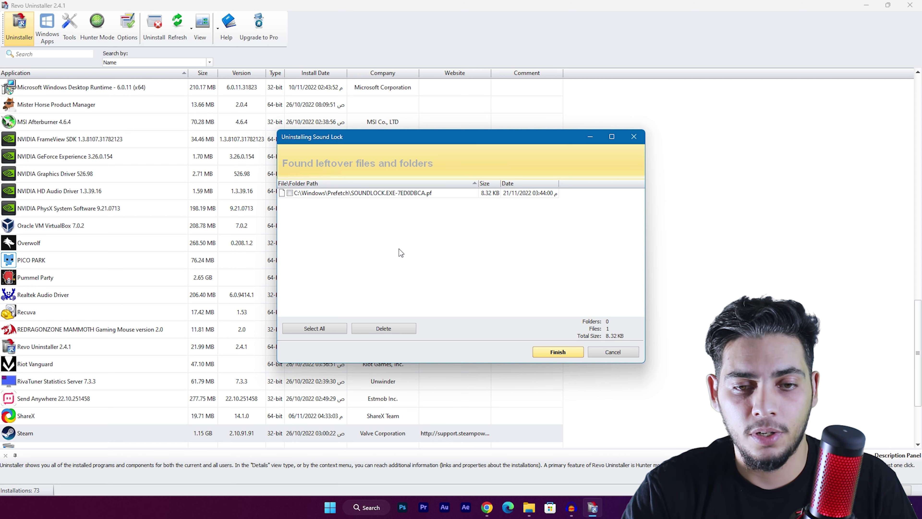
{"action": "left_click", "coordinate": [324, 326]}
{"action": "left_click", "coordinate": [369, 329]}
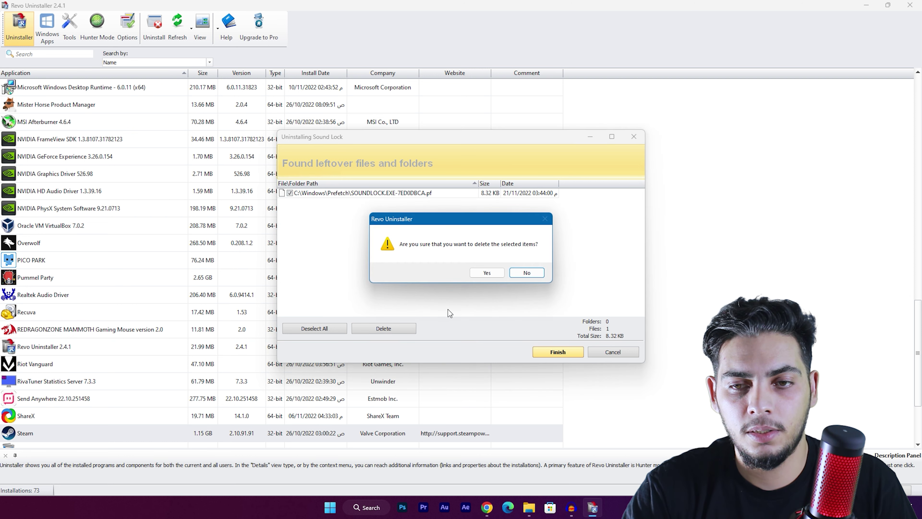
{"action": "left_click", "coordinate": [487, 273]}
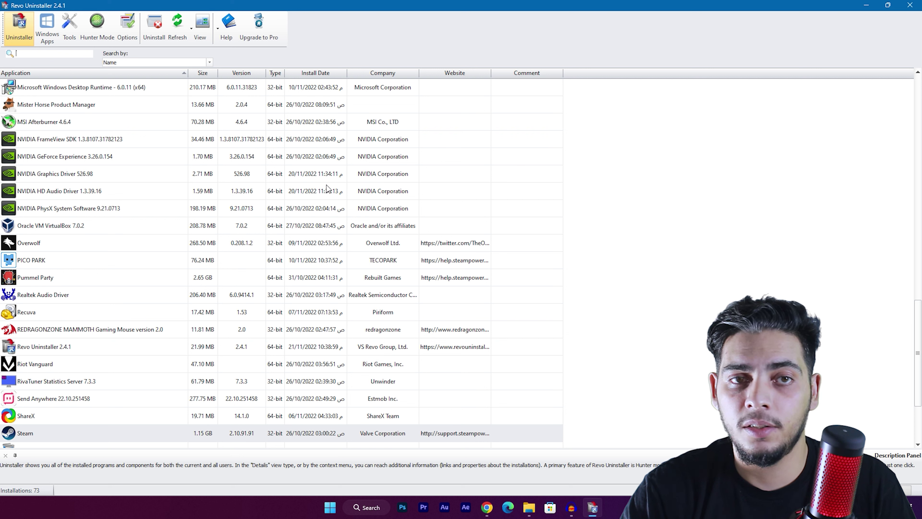
Set the Revo Uninstaller interface language to Arabic in its options.
{"action": "left_click", "coordinate": [129, 29]}
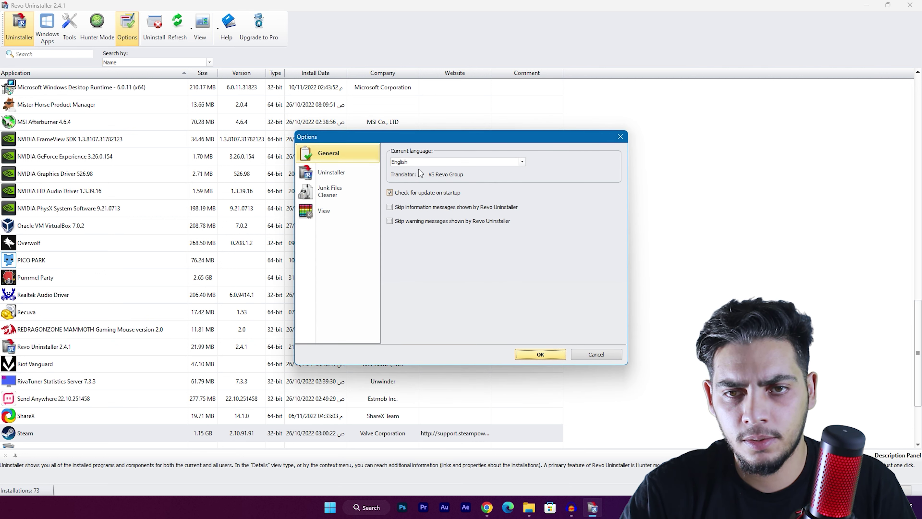
{"action": "left_click", "coordinate": [420, 162]}
{"action": "scroll", "coordinate": [425, 218], "scroll_direction": "up", "scroll_amount": 5}
{"action": "left_click", "coordinate": [434, 181]}
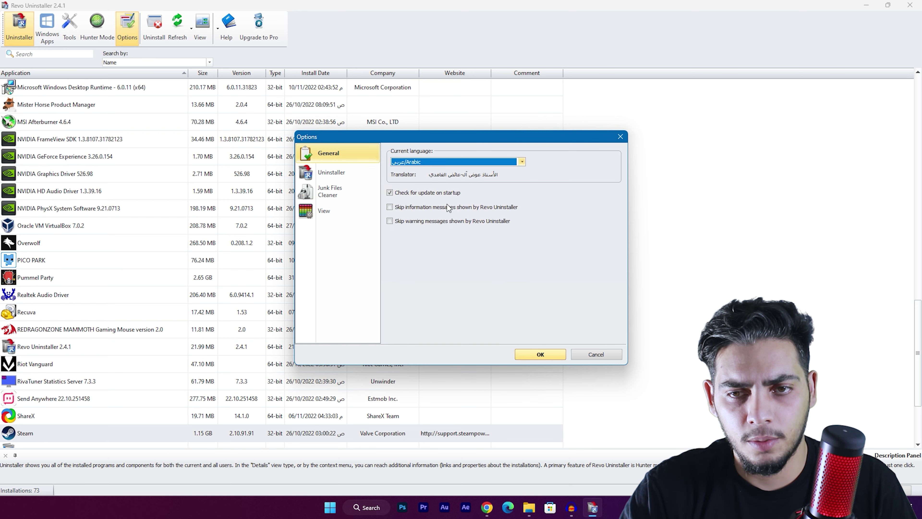
{"action": "left_click", "coordinate": [541, 354]}
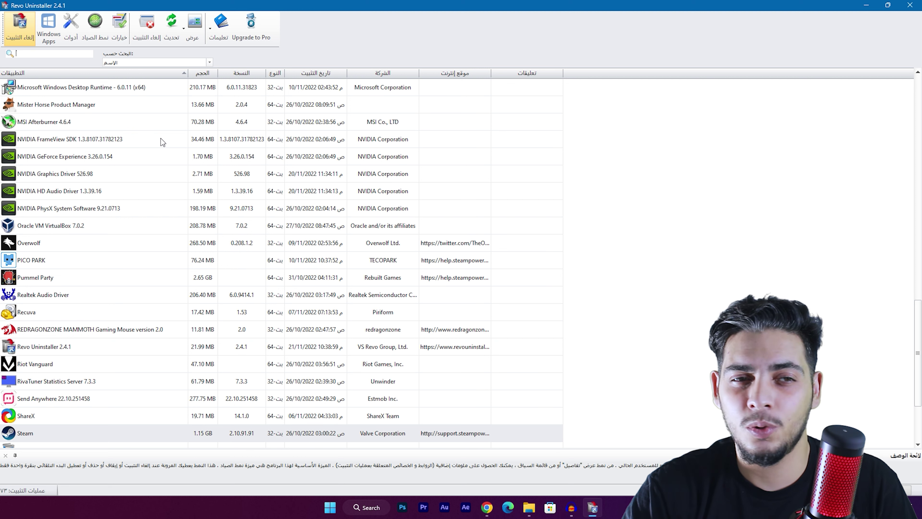
{"action": "left_click", "coordinate": [101, 38]}
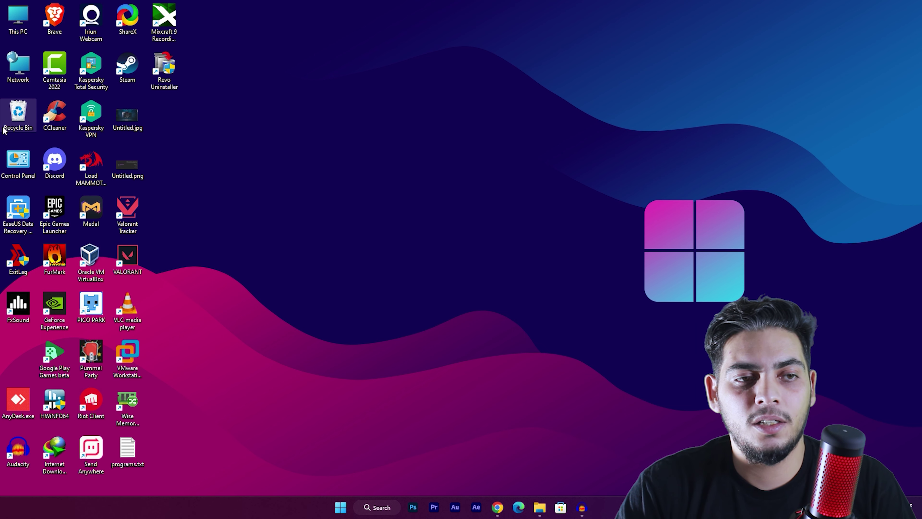
Check the Recycle Bin's contents for the deleted Sound Lock file and close the window.
{"action": "double_click", "coordinate": [25, 115]}
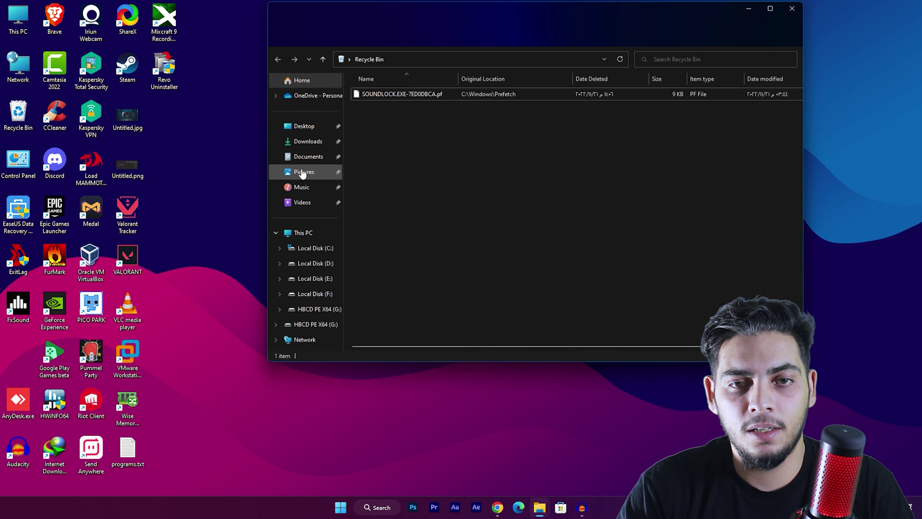
{"action": "left_click", "coordinate": [434, 93]}
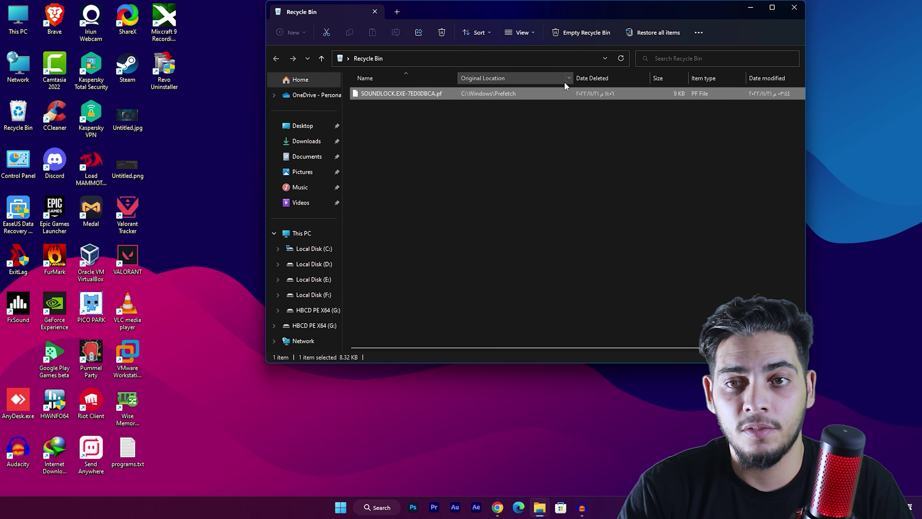
{"action": "left_click", "coordinate": [794, 7]}
Empty the Recycle Bin and confirm the permanent deletion of the SOUNDLOCK prefetch file.
{"action": "right_click", "coordinate": [31, 119]}
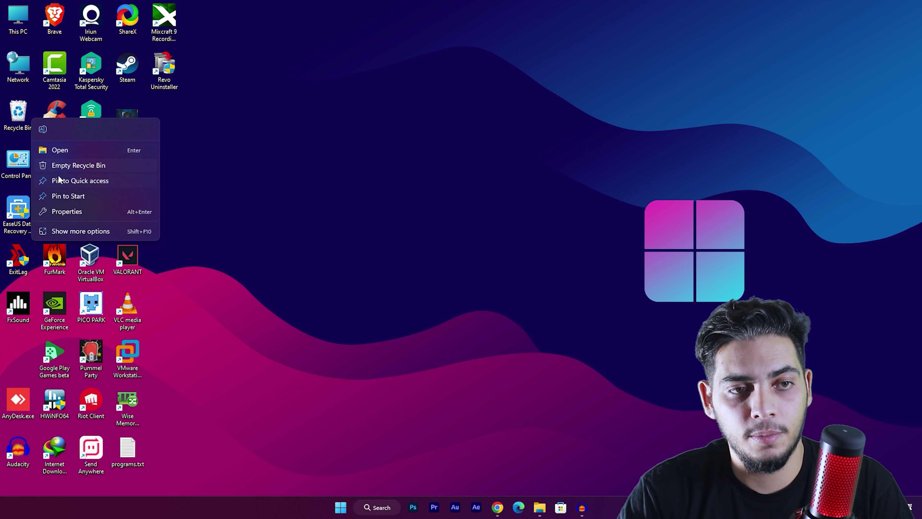
{"action": "left_click", "coordinate": [78, 165]}
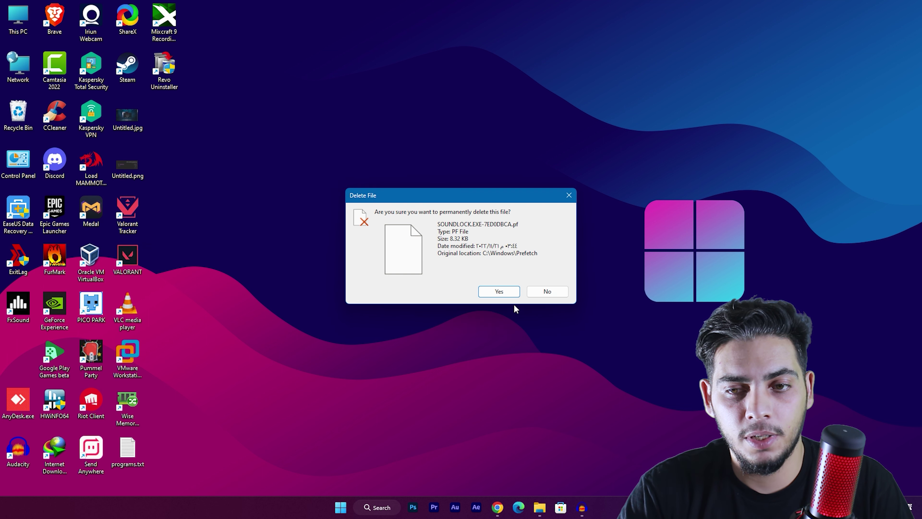
{"action": "left_click", "coordinate": [496, 289]}
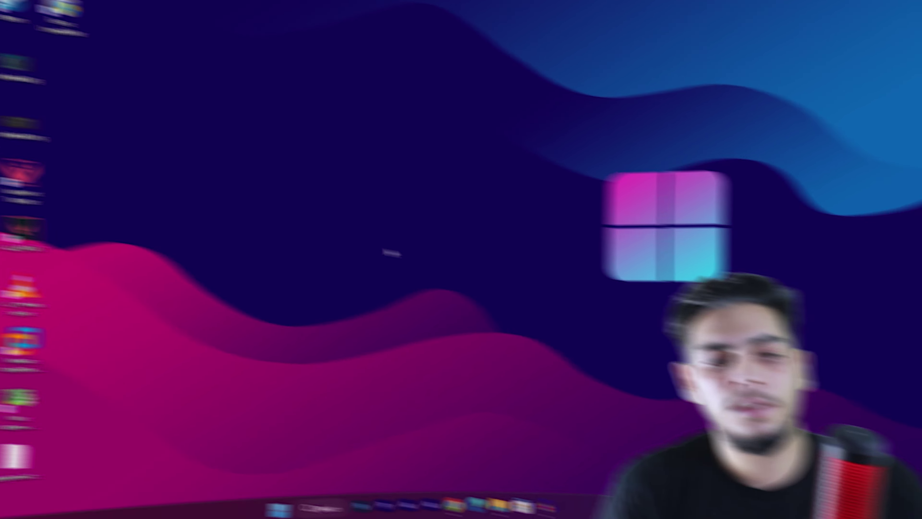